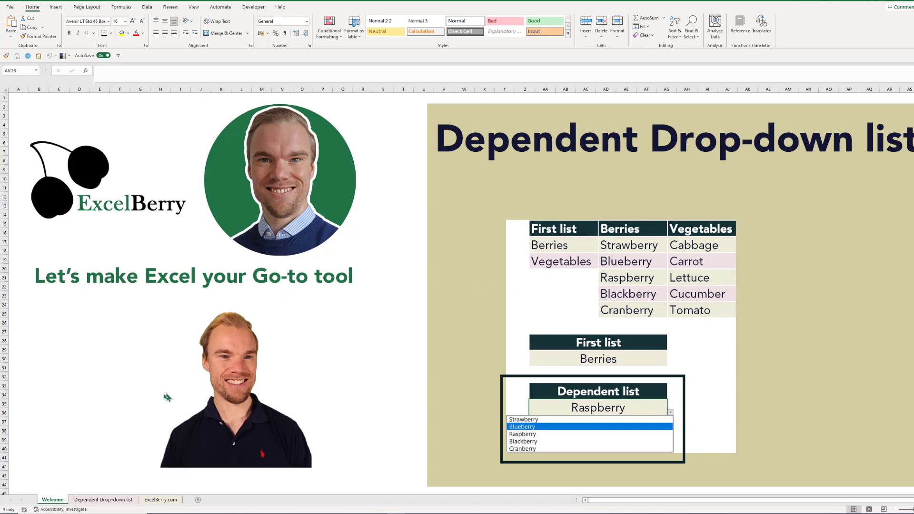
# Switch to the 'Dependent Drop-down list' sheet showing the Berries and Vegetables tables.
pyautogui.click(114, 500)
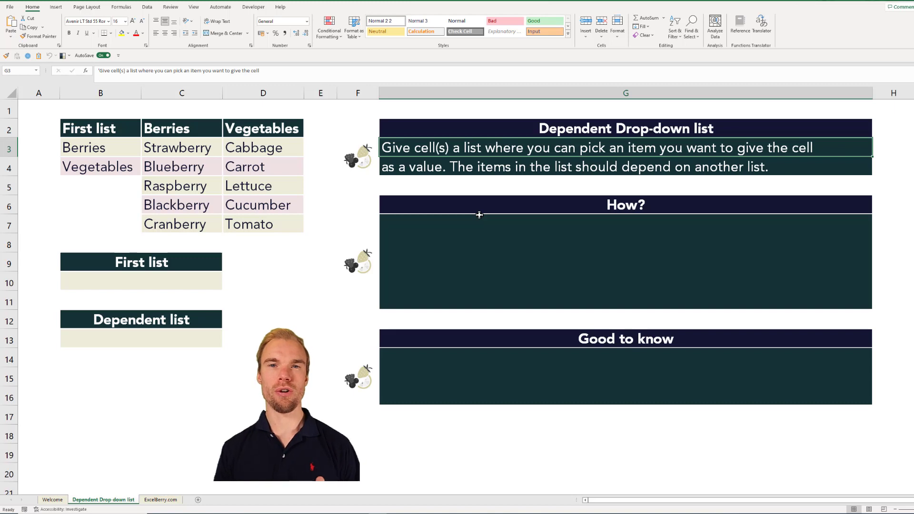
# Give cell B10 list data validation with source $B$3:$B$4.
pyautogui.click(357, 262)
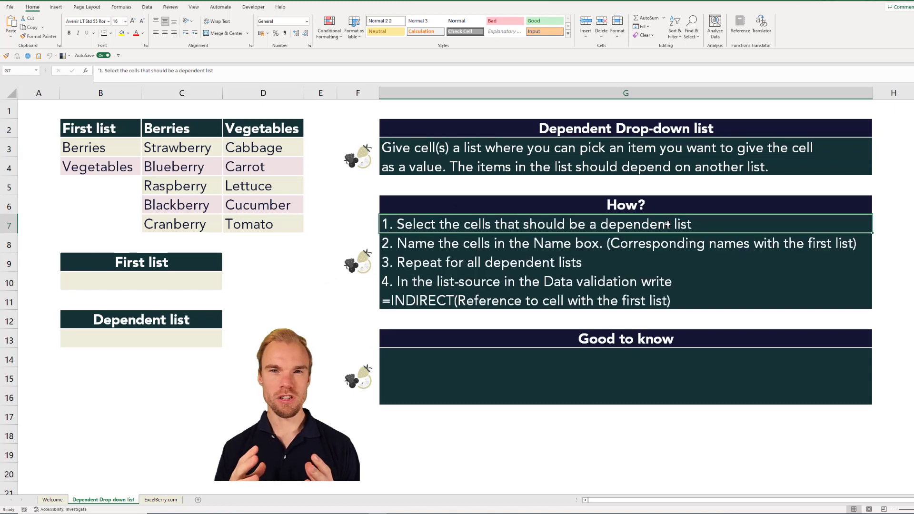
pyautogui.click(204, 279)
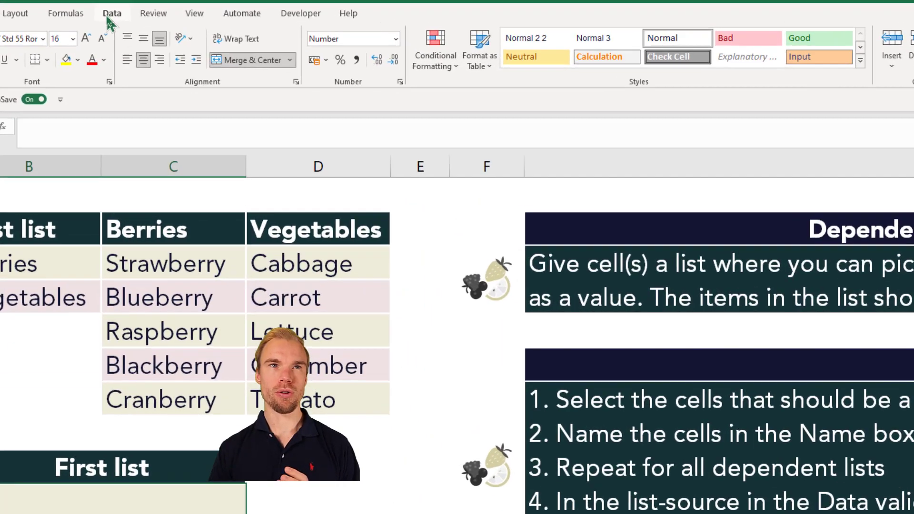
pyautogui.click(111, 14)
pyautogui.click(594, 14)
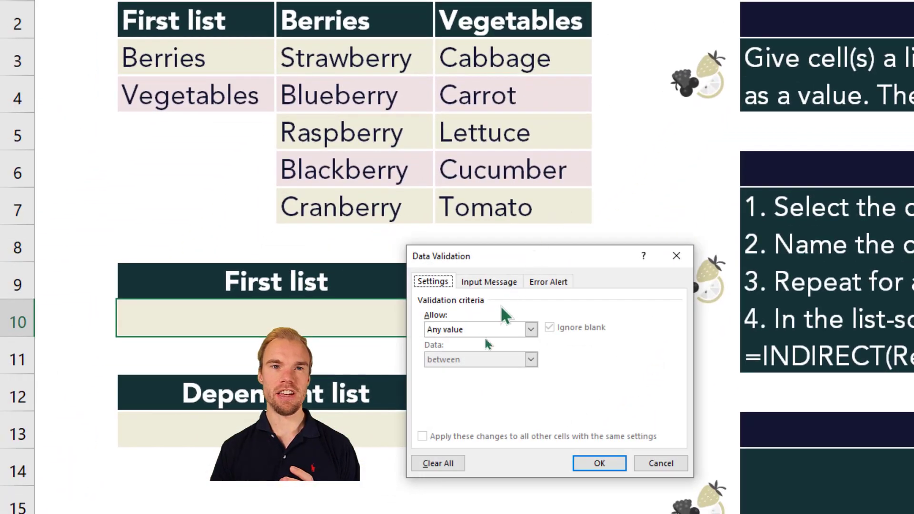
pyautogui.click(476, 330)
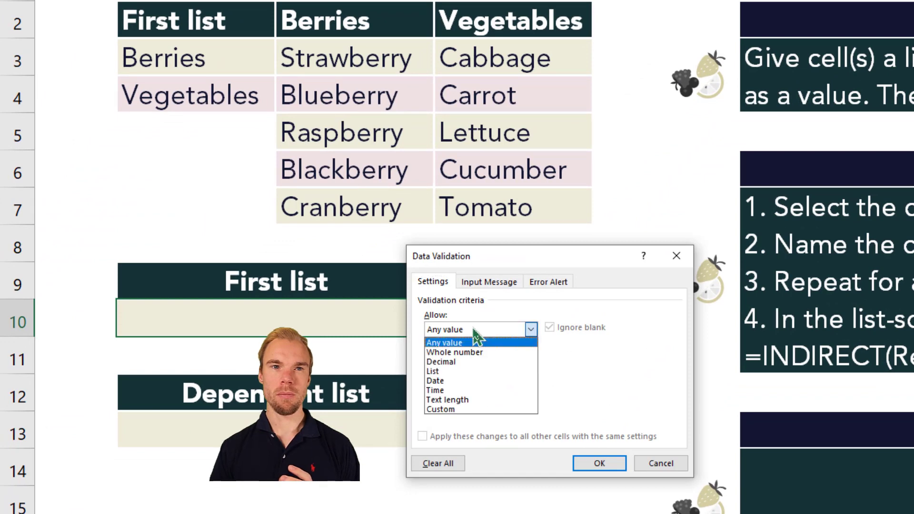
pyautogui.click(459, 371)
pyautogui.click(456, 387)
pyautogui.moveTo(167, 45); pyautogui.dragTo(165, 81)
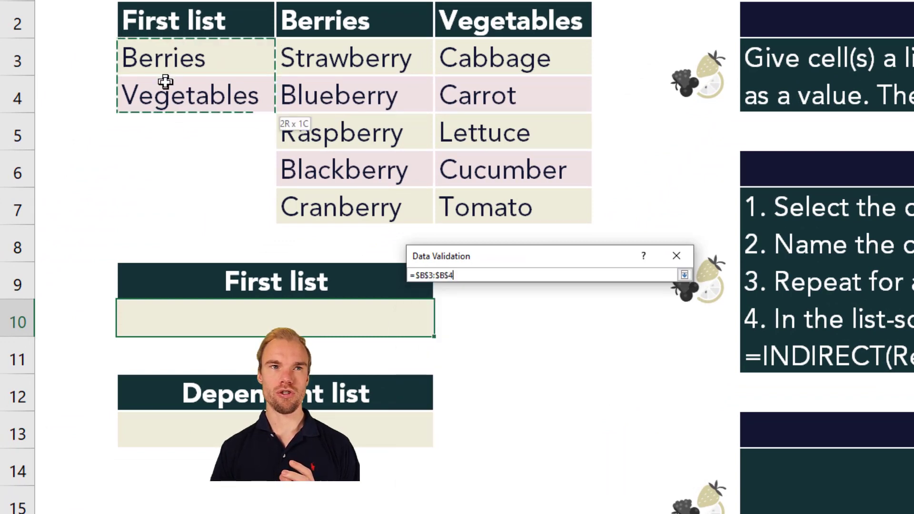
pyautogui.click(600, 461)
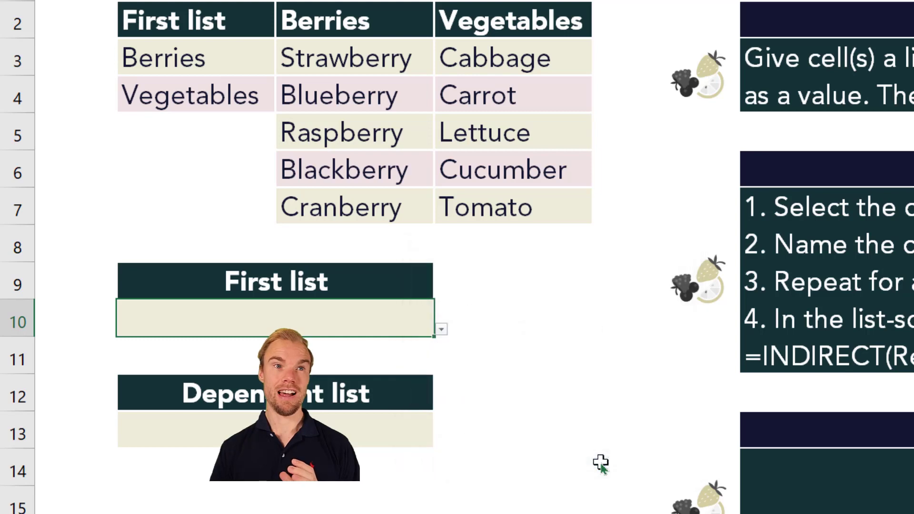
# Choose Berries from B10's drop-down, then select the Dependent list cell B13.
pyautogui.click(442, 329)
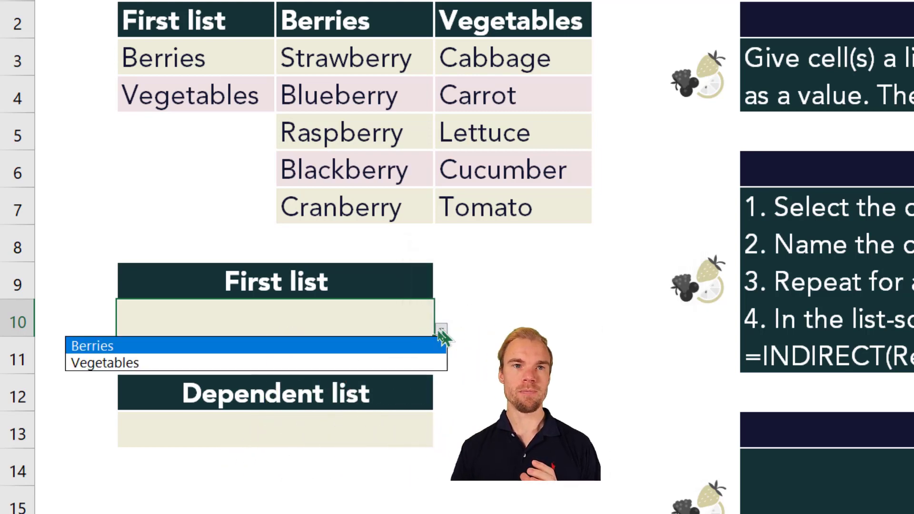
pyautogui.click(393, 349)
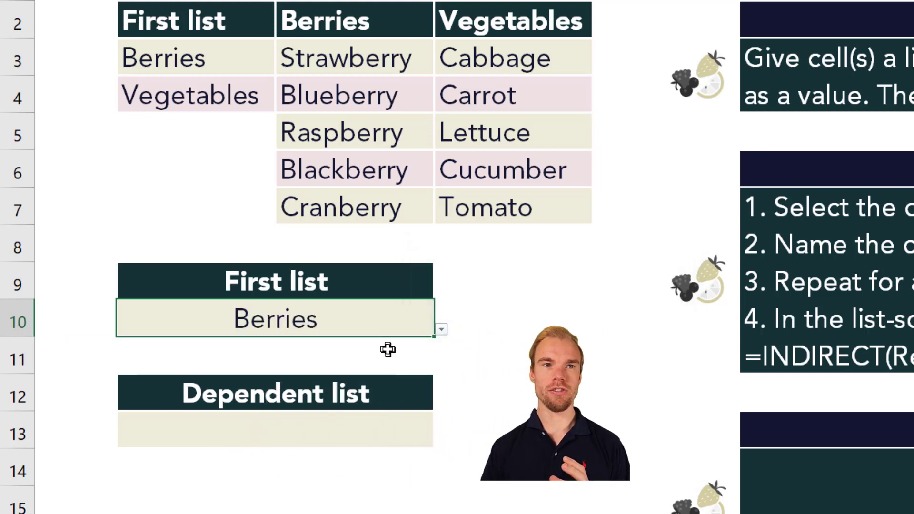
pyautogui.click(386, 419)
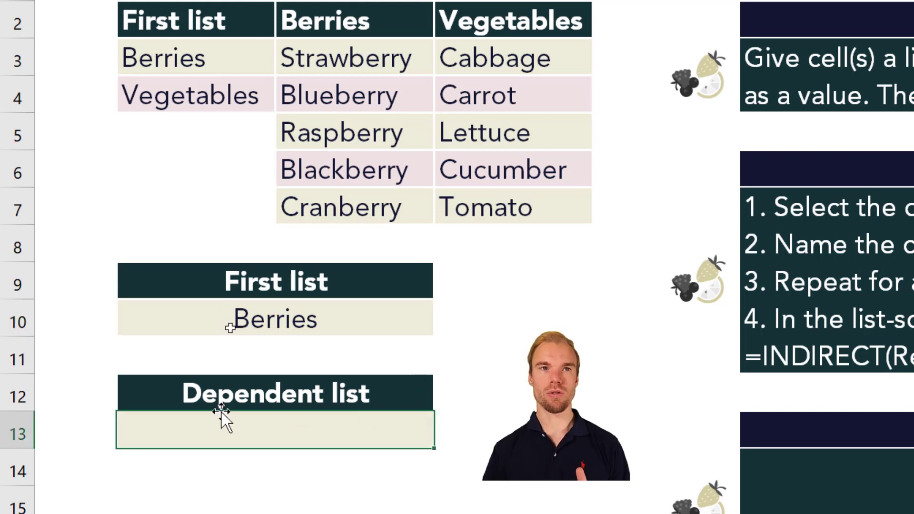
# Select the berry items C3:C7, Strawberry through Cranberry.
pyautogui.moveTo(327, 67); pyautogui.dragTo(344, 191)
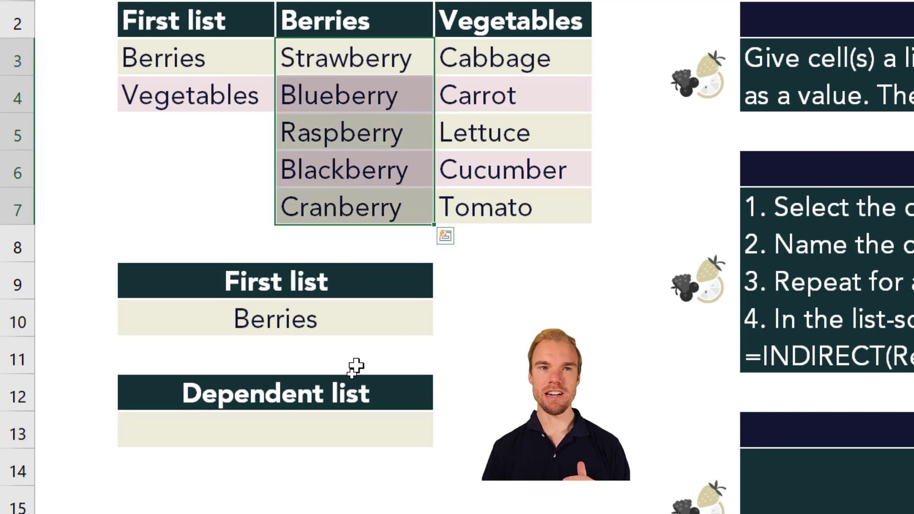
pyautogui.click(326, 432)
pyautogui.click(356, 342)
pyautogui.click(348, 322)
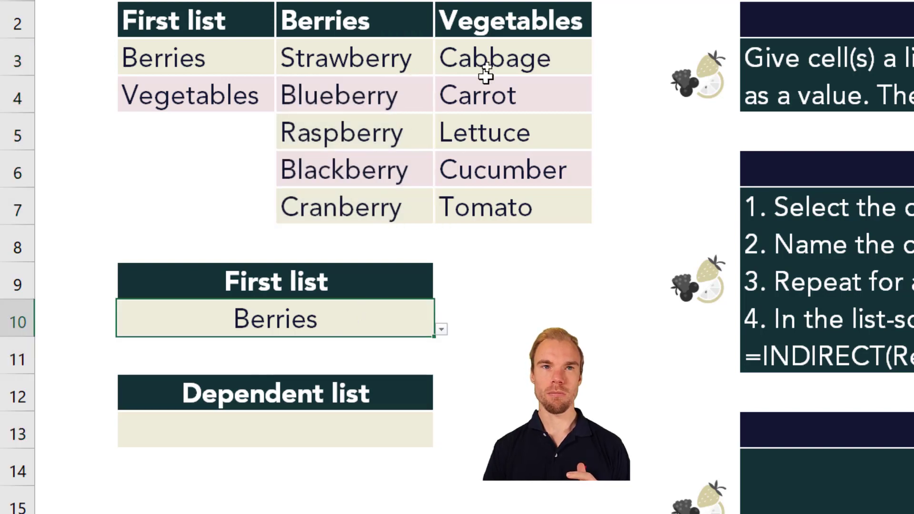
pyautogui.moveTo(485, 66); pyautogui.dragTo(491, 206)
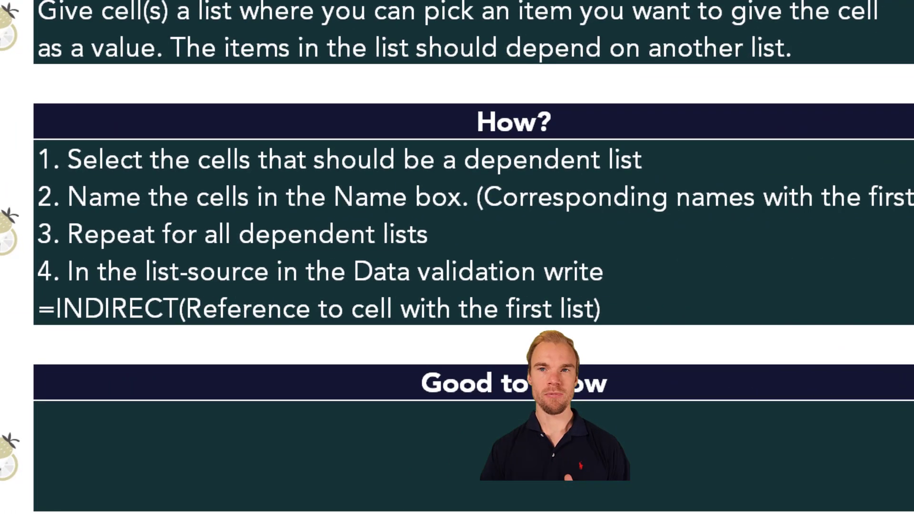
pyautogui.click(369, 140)
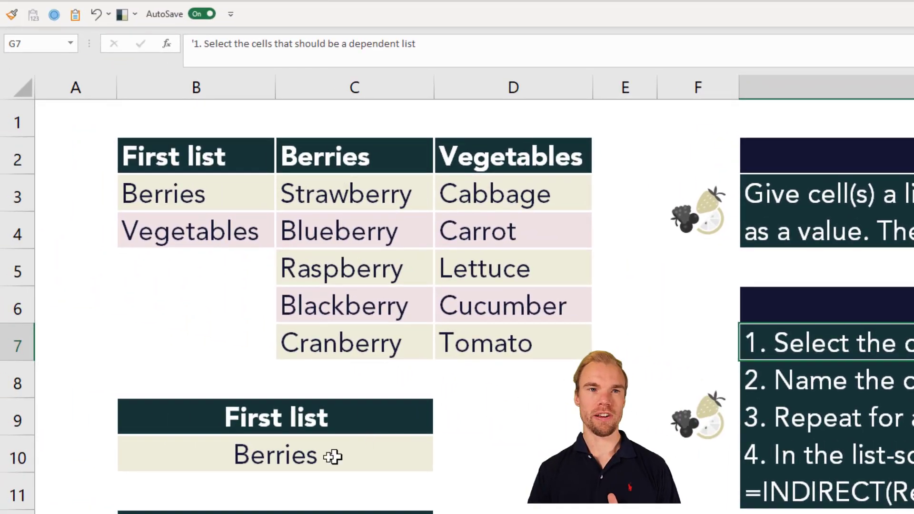
pyautogui.click(332, 456)
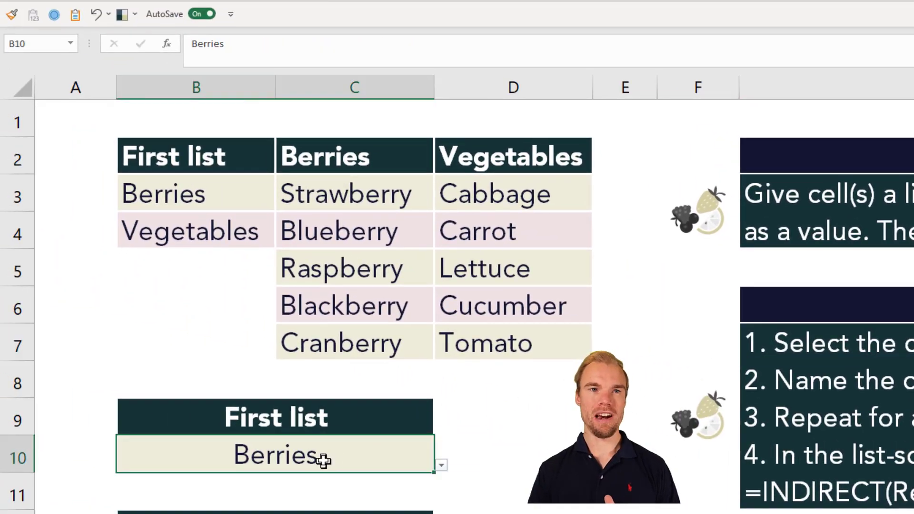
pyautogui.click(349, 196)
pyautogui.moveTo(349, 195); pyautogui.dragTo(345, 332)
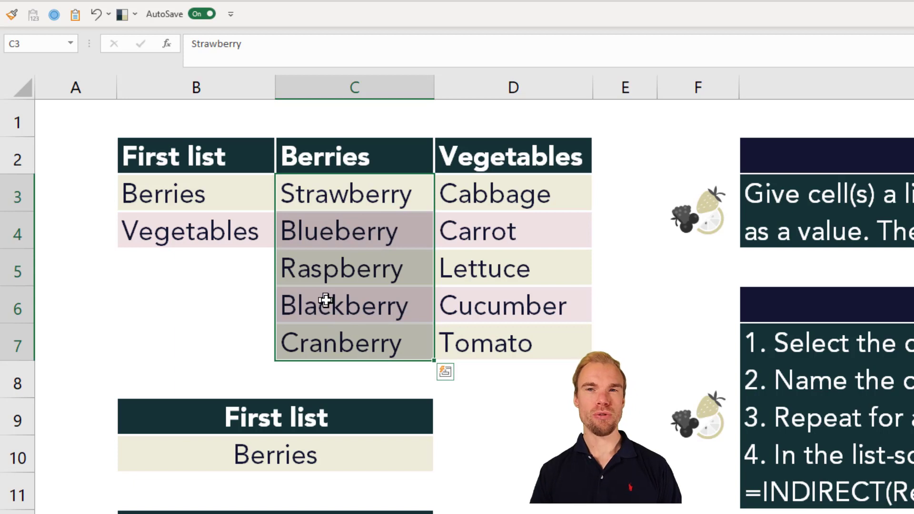
# Name the berry range C3:C7 'Berries' in the Name Box.
pyautogui.click(45, 44)
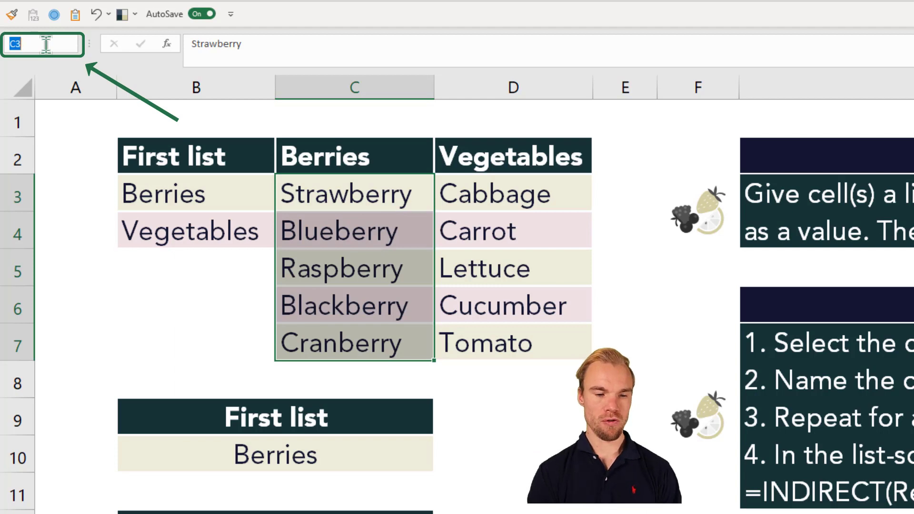
pyautogui.write('Beriies')
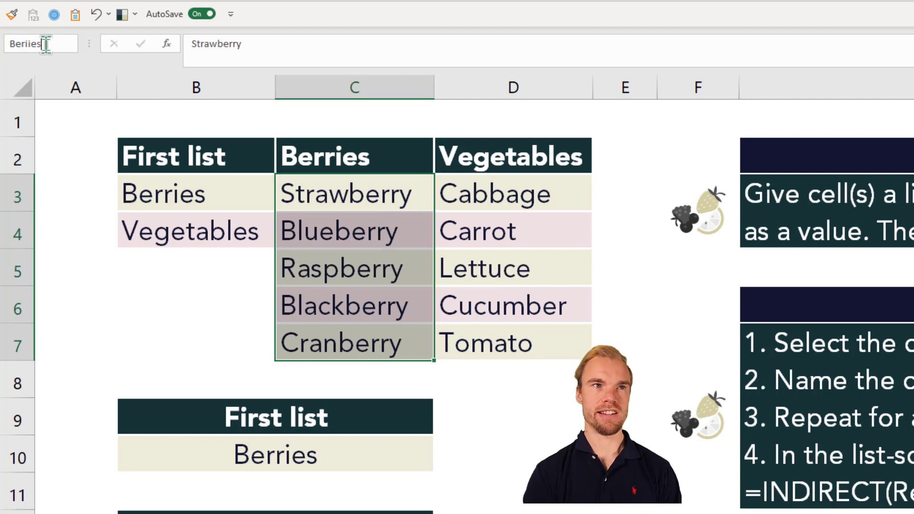
pyautogui.press('BackSpace')
pyautogui.press('BackSpace')
pyautogui.press('BackSpace')
pyautogui.press('BackSpace')
pyautogui.write('ries')
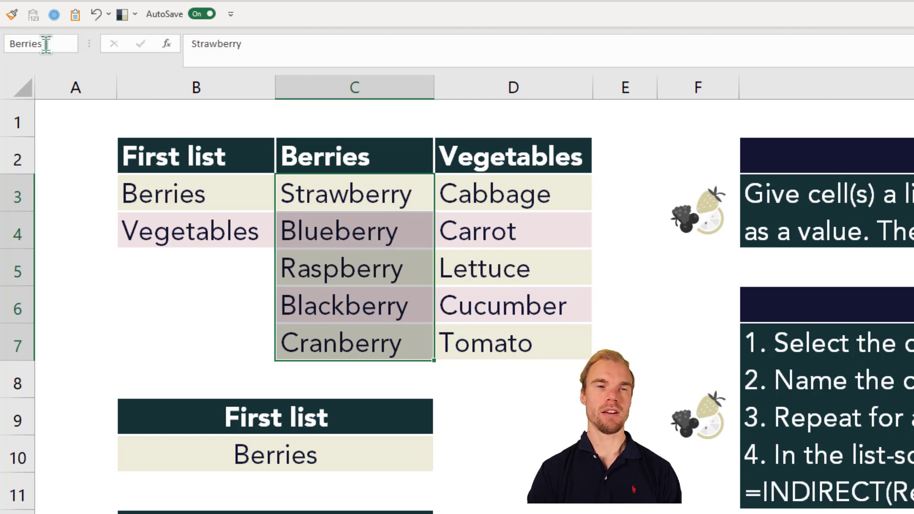
pyautogui.press('Return')
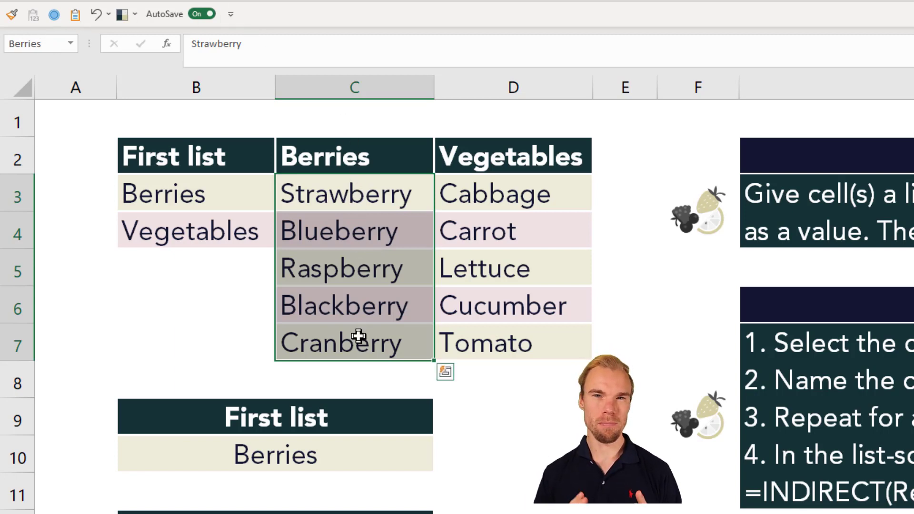
# Select D3:D7 and name it Vegetables in the Name Box, then select B13.
pyautogui.click(534, 196)
pyautogui.moveTo(535, 195); pyautogui.dragTo(529, 330)
pyautogui.click(43, 41)
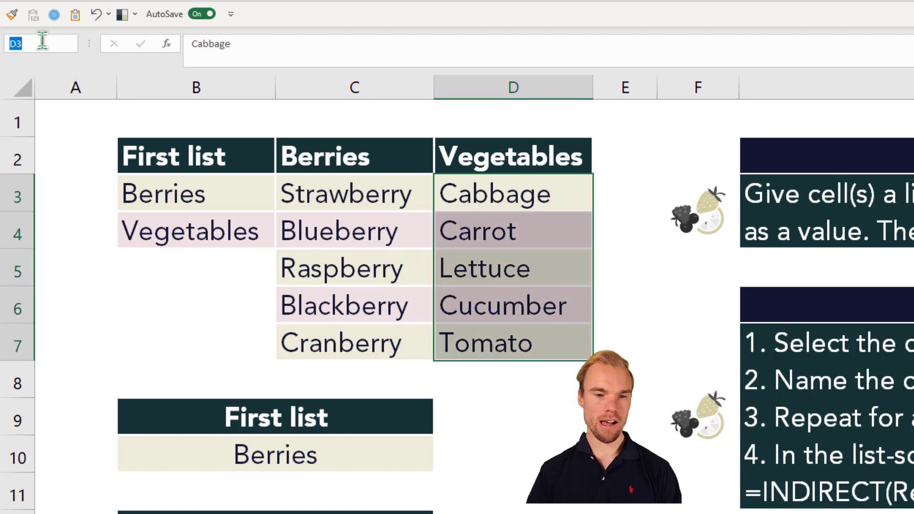
pyautogui.write('Vegatables')
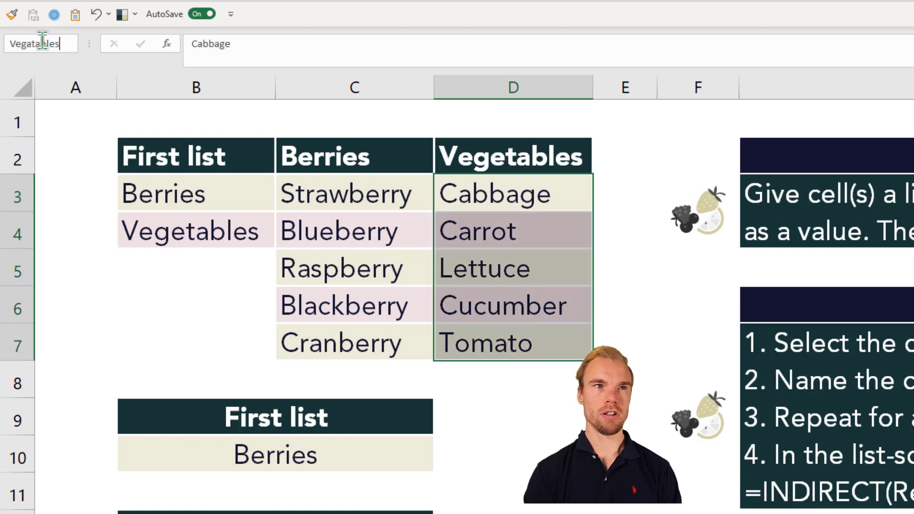
pyautogui.press('Return')
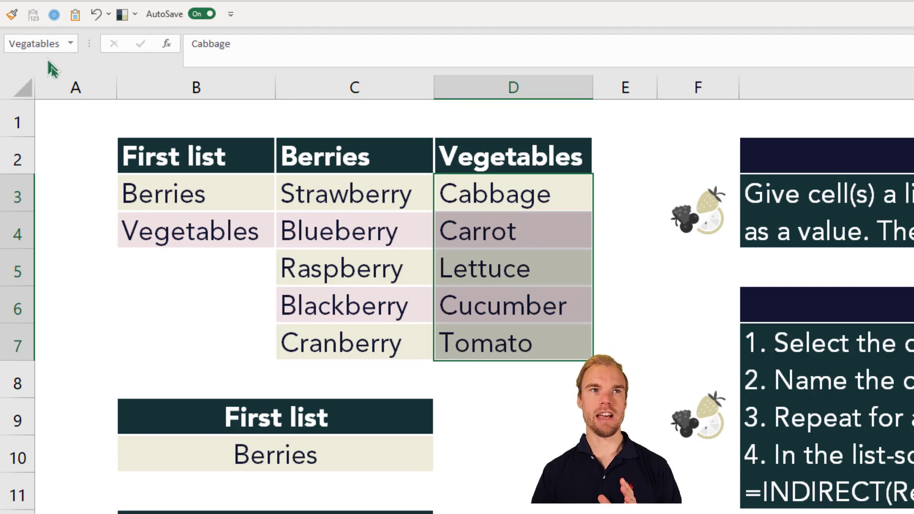
pyautogui.click(193, 230)
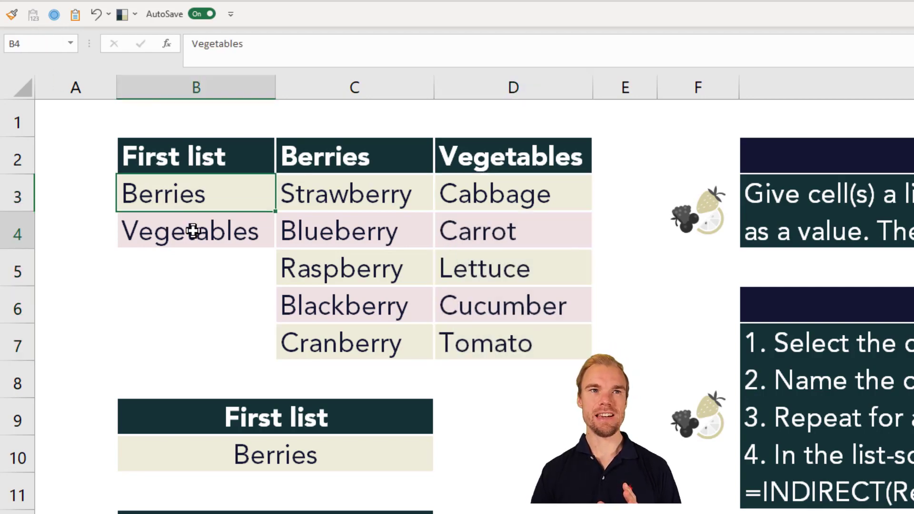
pyautogui.click(183, 198)
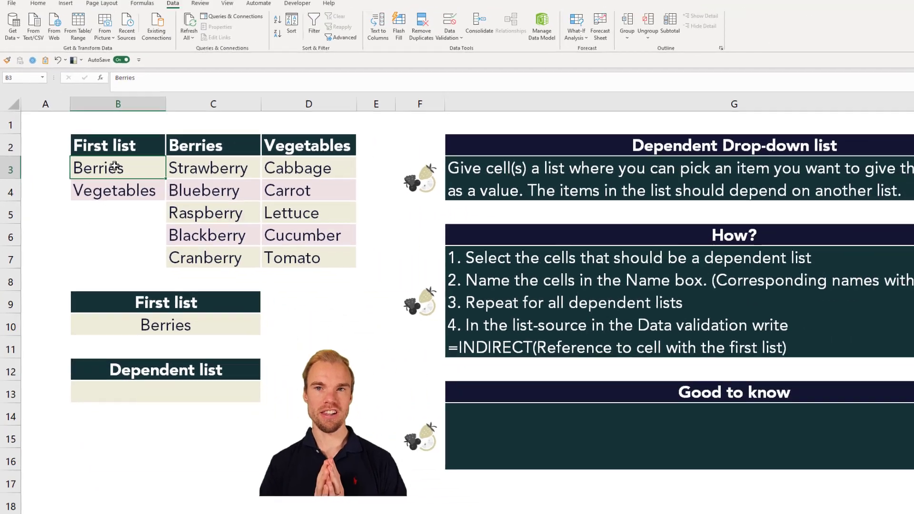
pyautogui.click(170, 380)
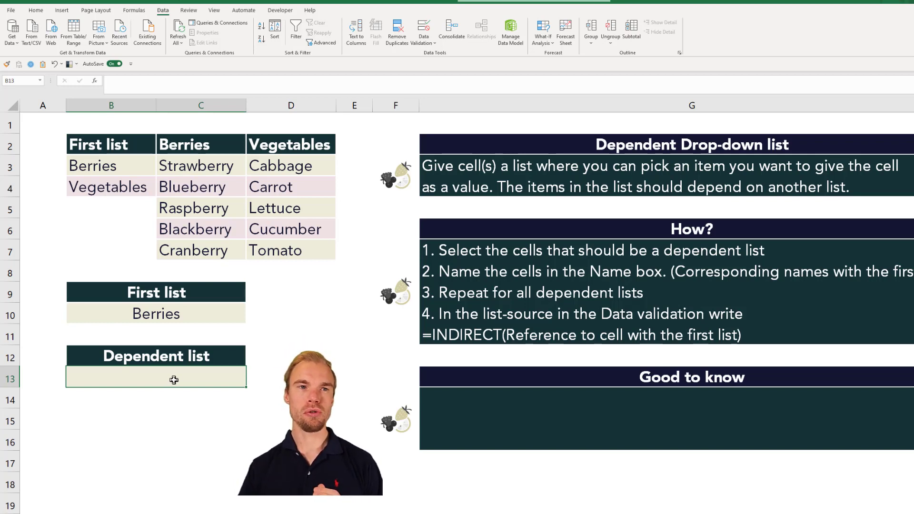
# Give B13 list validation with source =indirect(b10) and check it offers the berries.
pyautogui.click(157, 320)
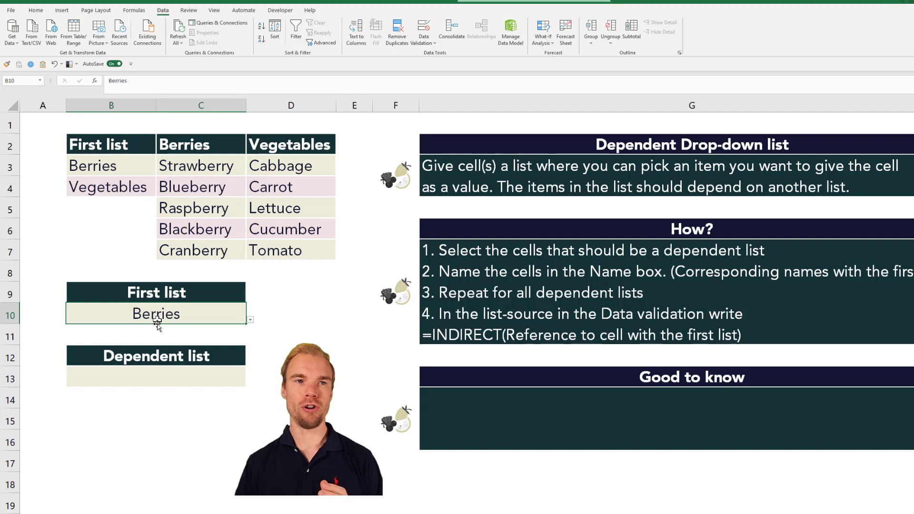
pyautogui.click(157, 375)
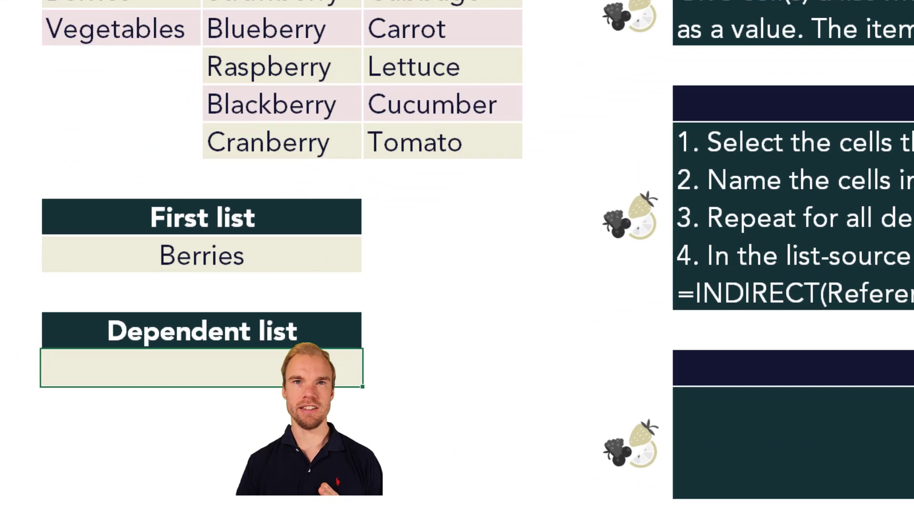
pyautogui.click(423, 30)
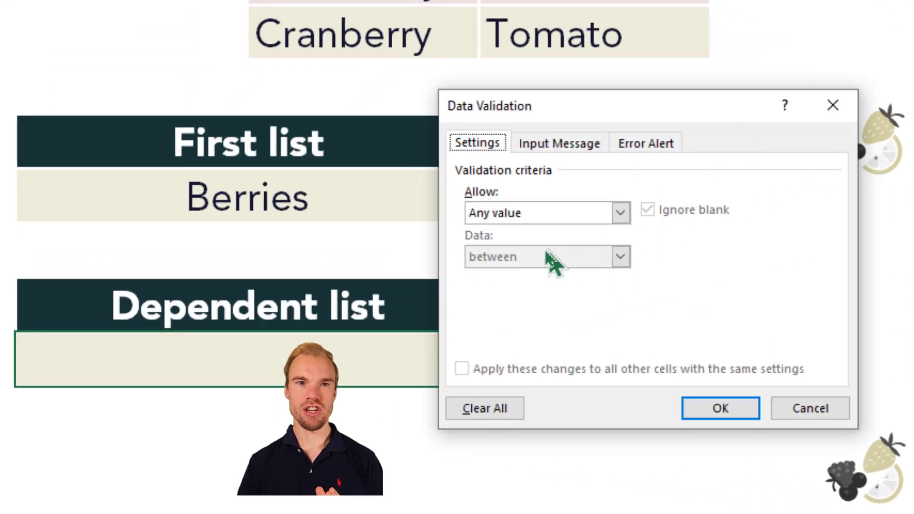
pyautogui.click(547, 215)
pyautogui.click(533, 274)
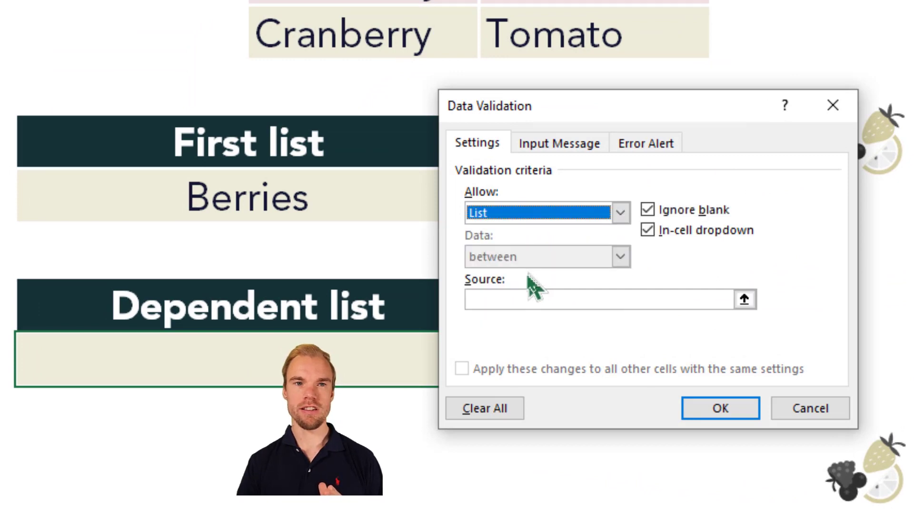
pyautogui.click(523, 299)
pyautogui.write('=indirect')
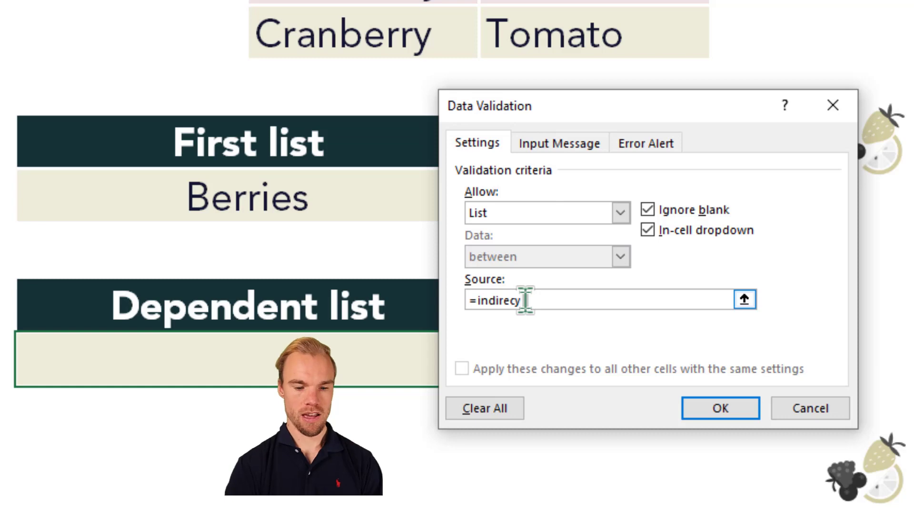
pyautogui.write('(')
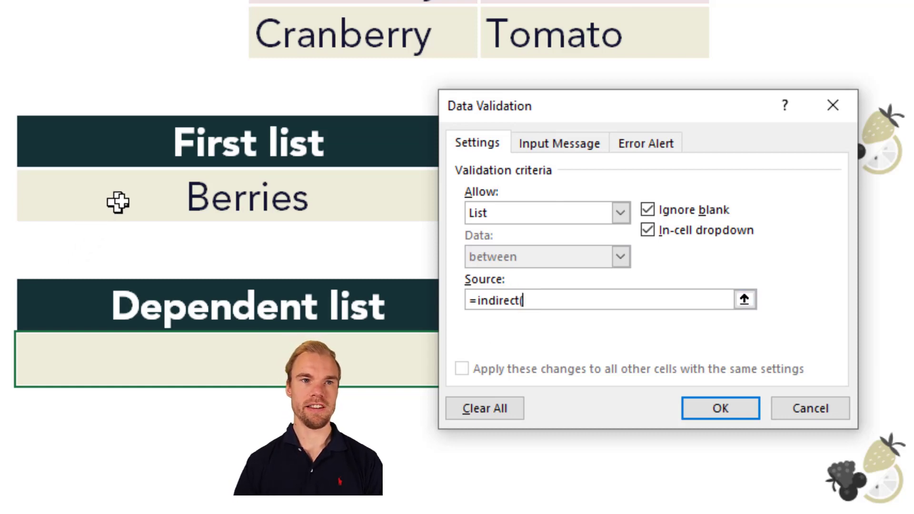
pyautogui.write('b10)')
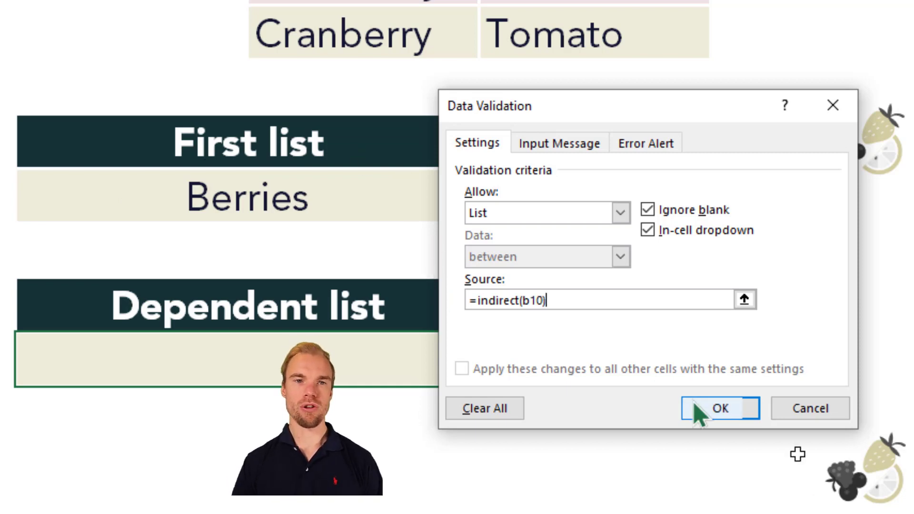
pyautogui.click(722, 412)
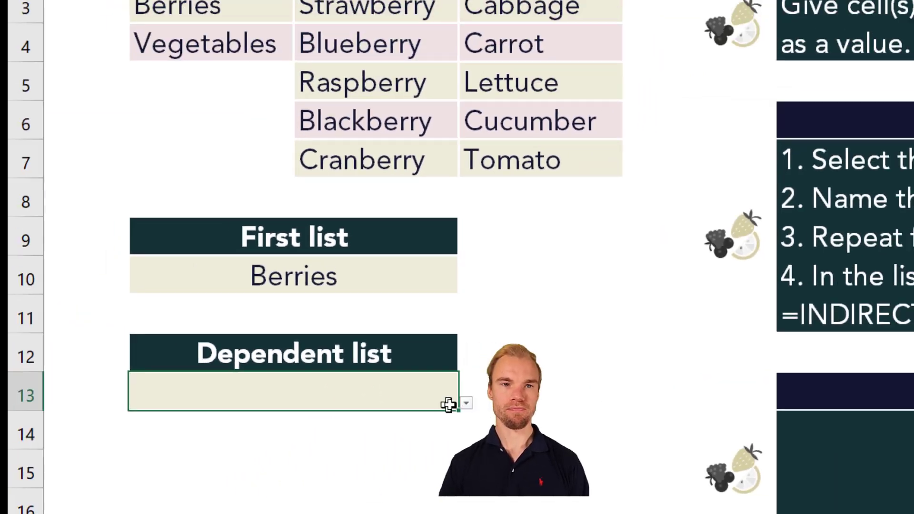
pyautogui.click(466, 403)
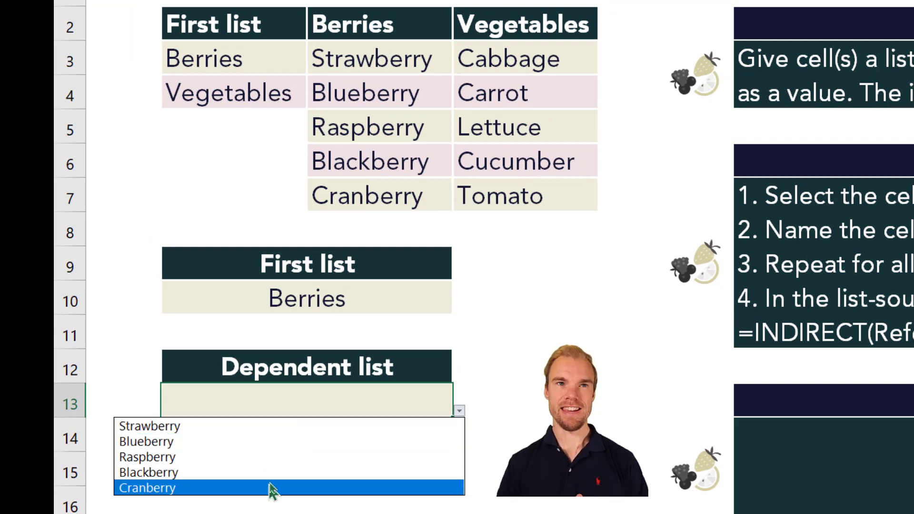
# Set B10 to Vegetables and verify B13 now lists Cabbage through Tomato.
pyautogui.press('Escape')
pyautogui.click(314, 333)
pyautogui.click(450, 297)
pyautogui.click(458, 307)
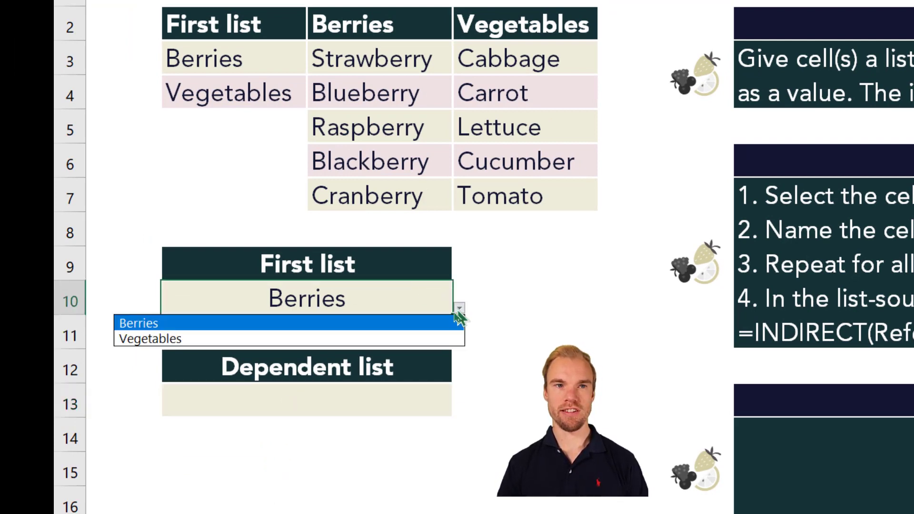
pyautogui.click(414, 339)
pyautogui.click(457, 405)
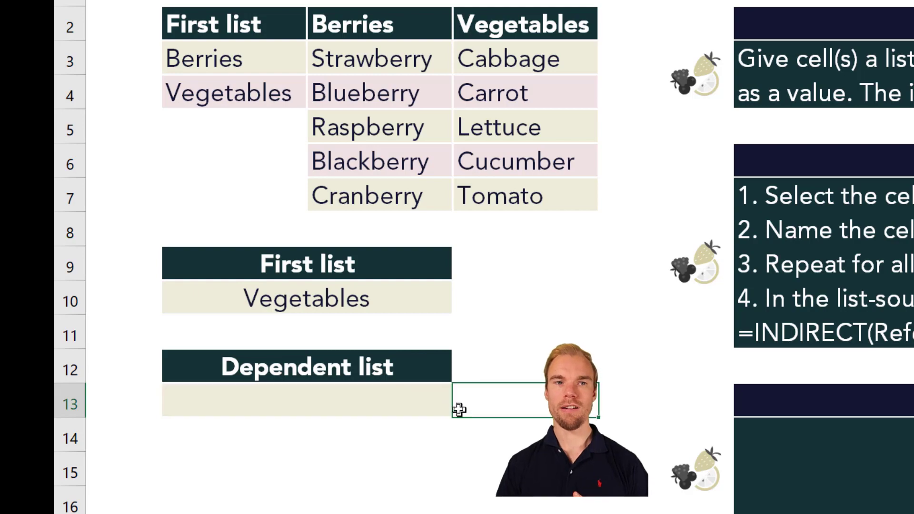
pyautogui.click(459, 410)
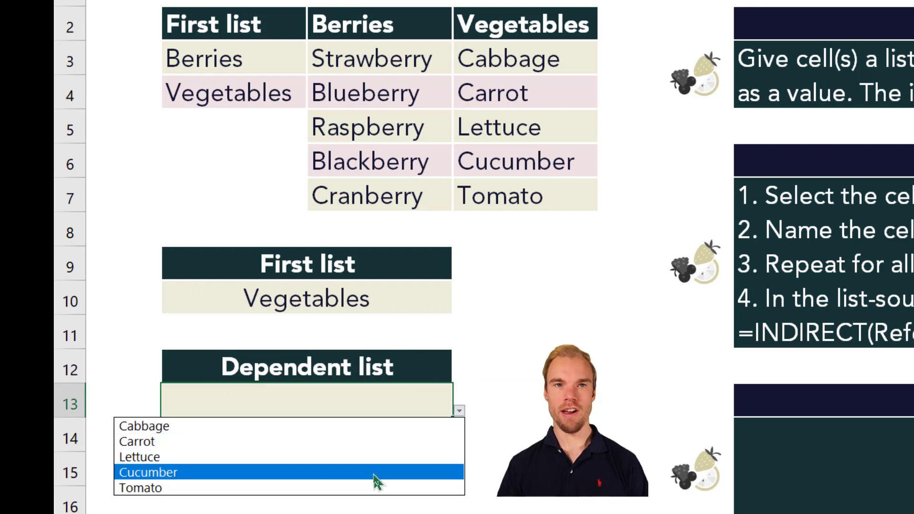
pyautogui.press('Escape')
pyautogui.click(302, 340)
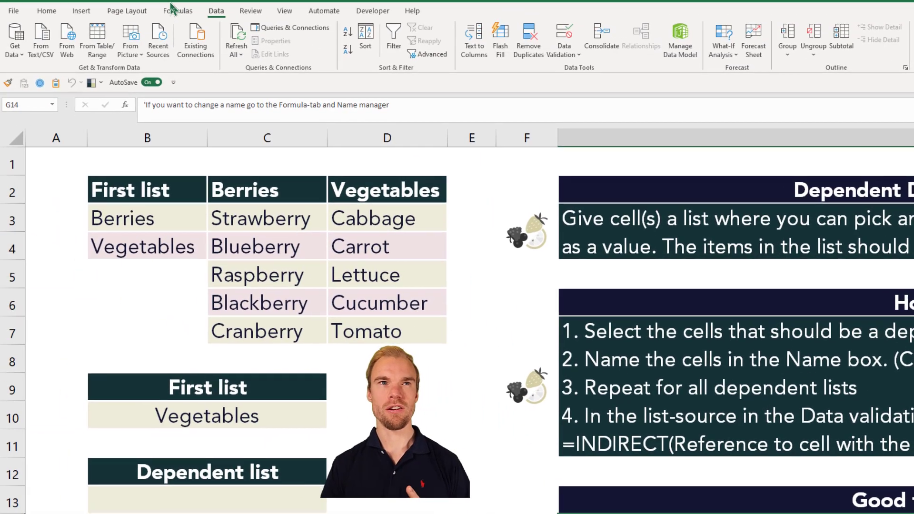
pyautogui.click(179, 12)
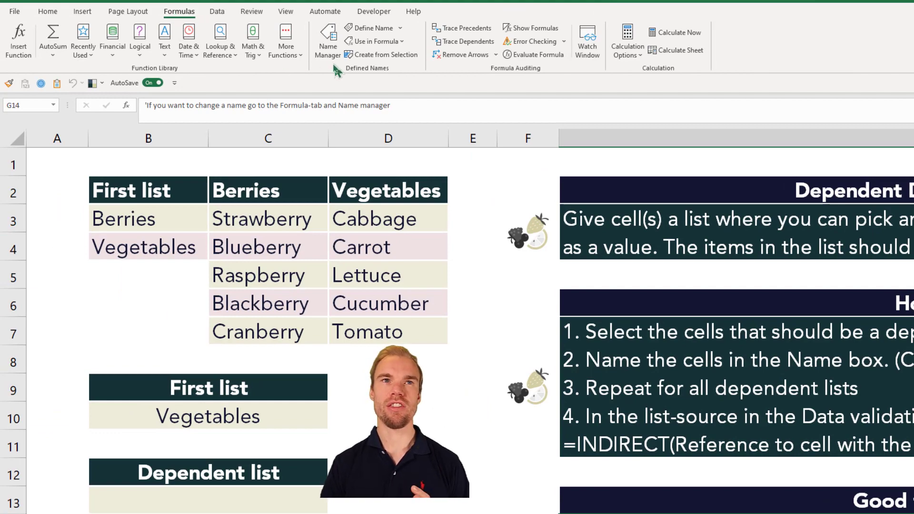
pyautogui.click(327, 39)
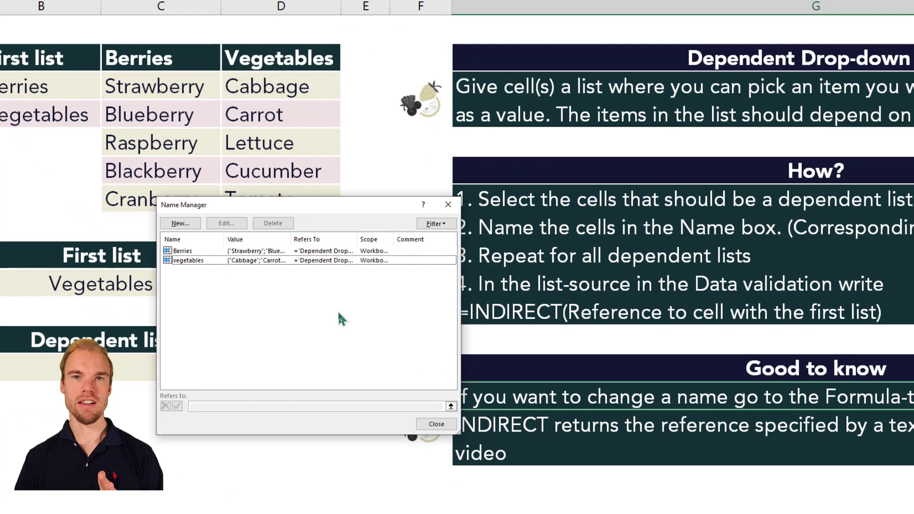
pyautogui.click(430, 423)
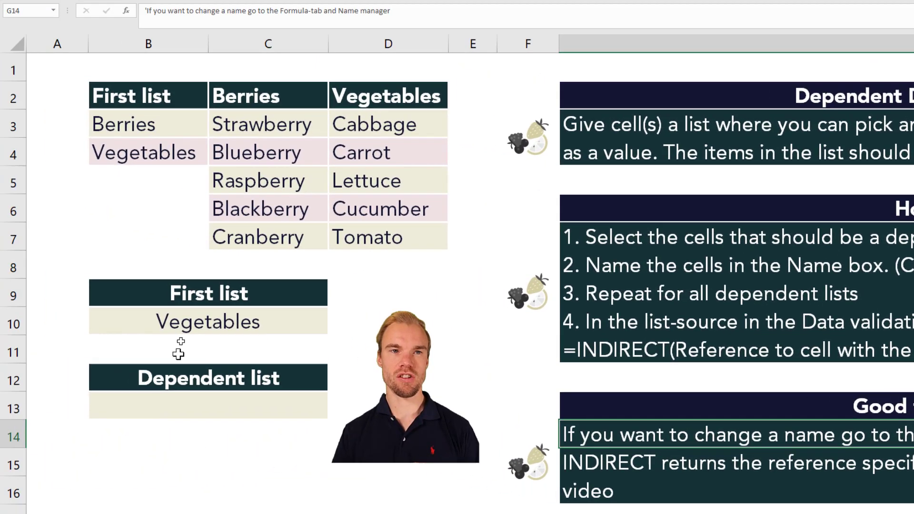
pyautogui.click(28, 283)
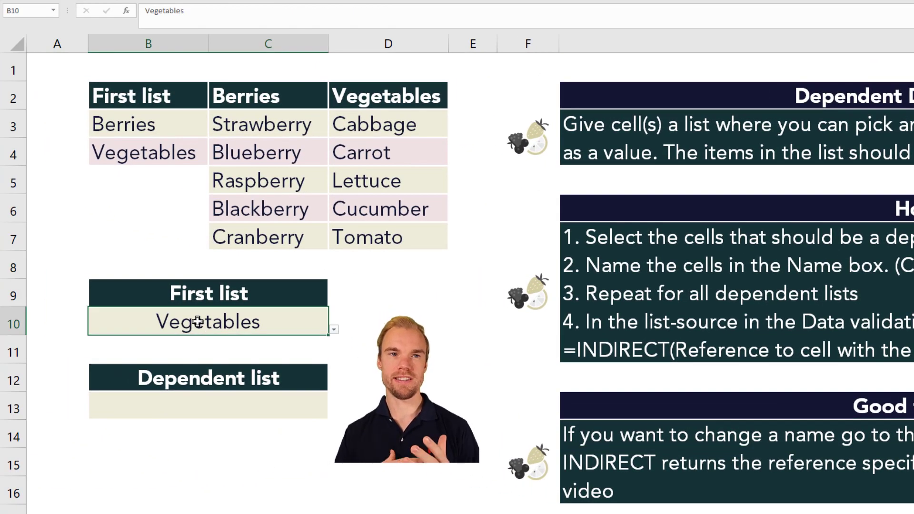
pyautogui.click(235, 406)
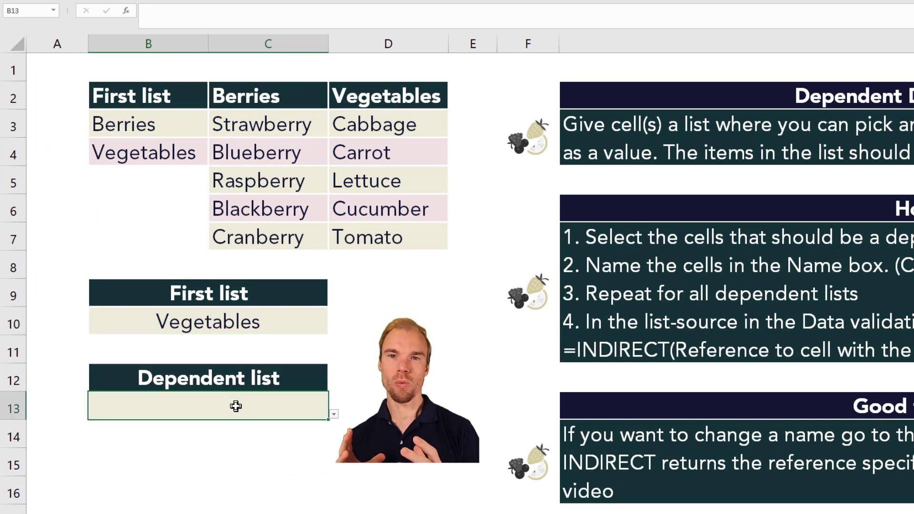
pyautogui.click(268, 312)
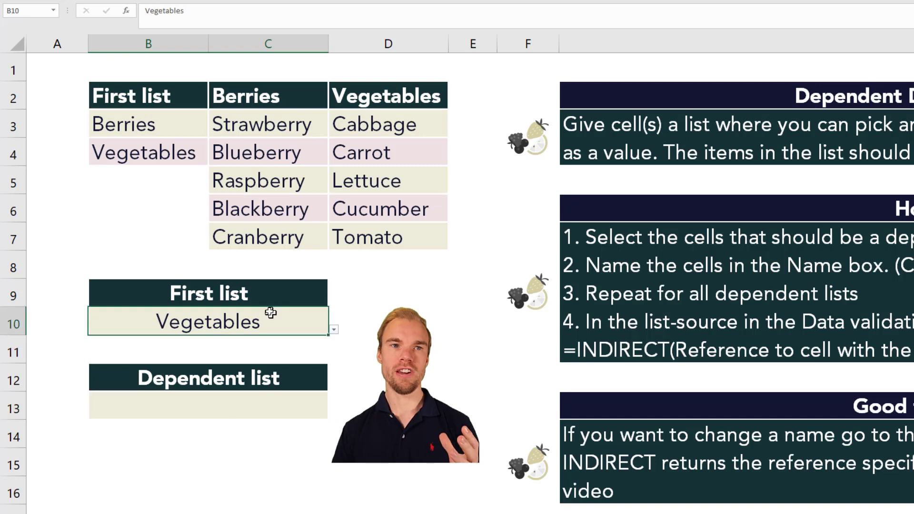
pyautogui.moveTo(393, 126); pyautogui.dragTo(396, 232)
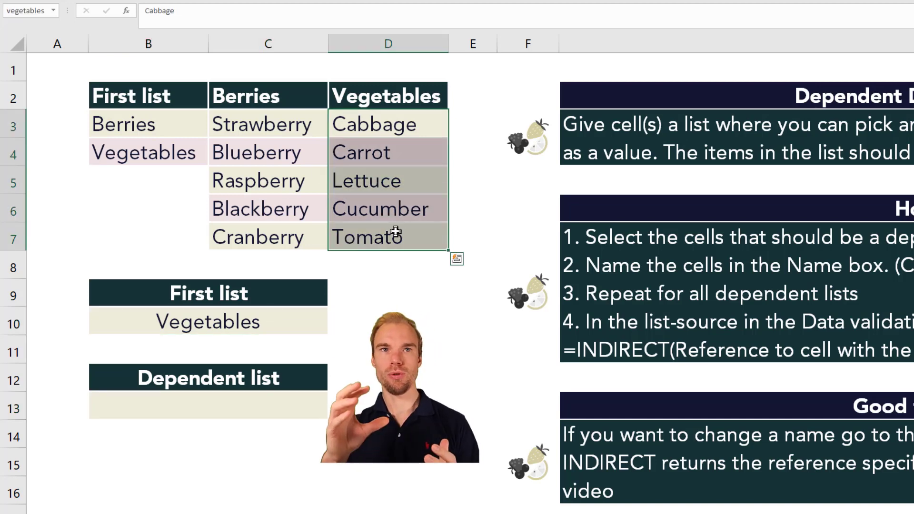
pyautogui.click(275, 323)
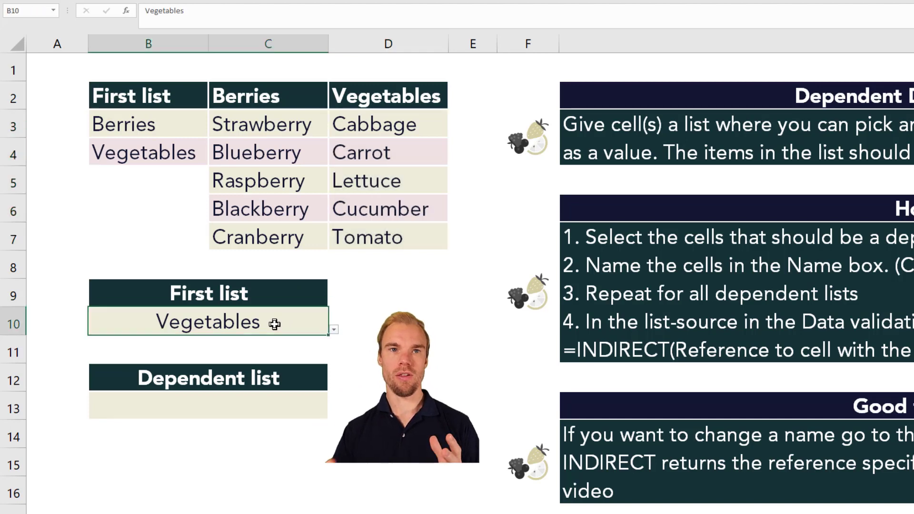